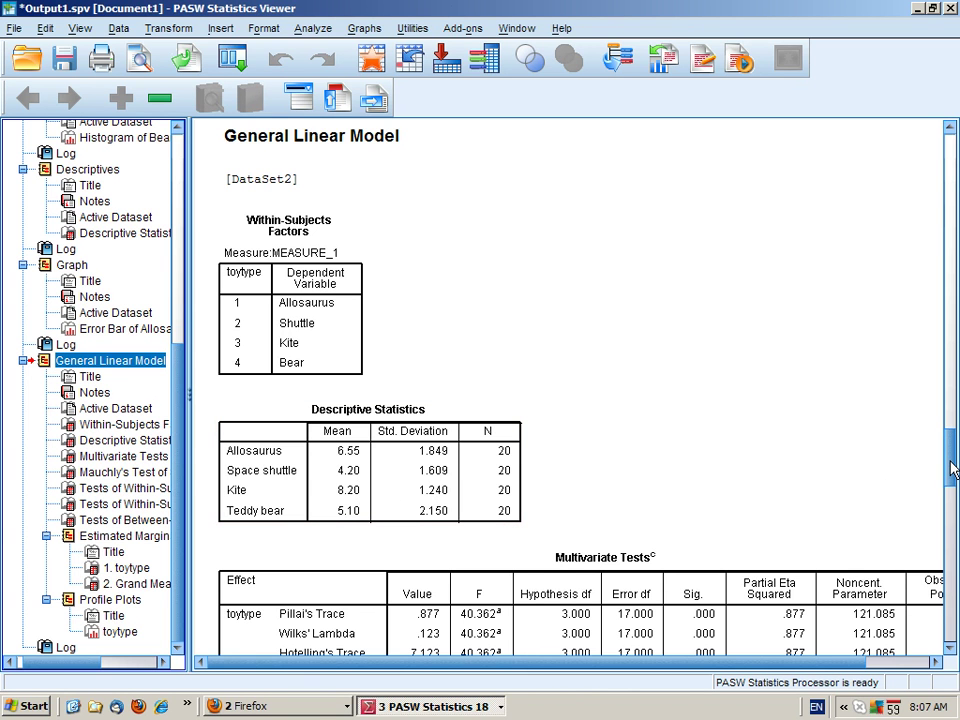
# Scroll past the Multivariate Tests table to Mauchly's test (W = .537) and the Within-Subjects Effects table
pyautogui.moveTo(952, 470); pyautogui.dragTo(952, 493)
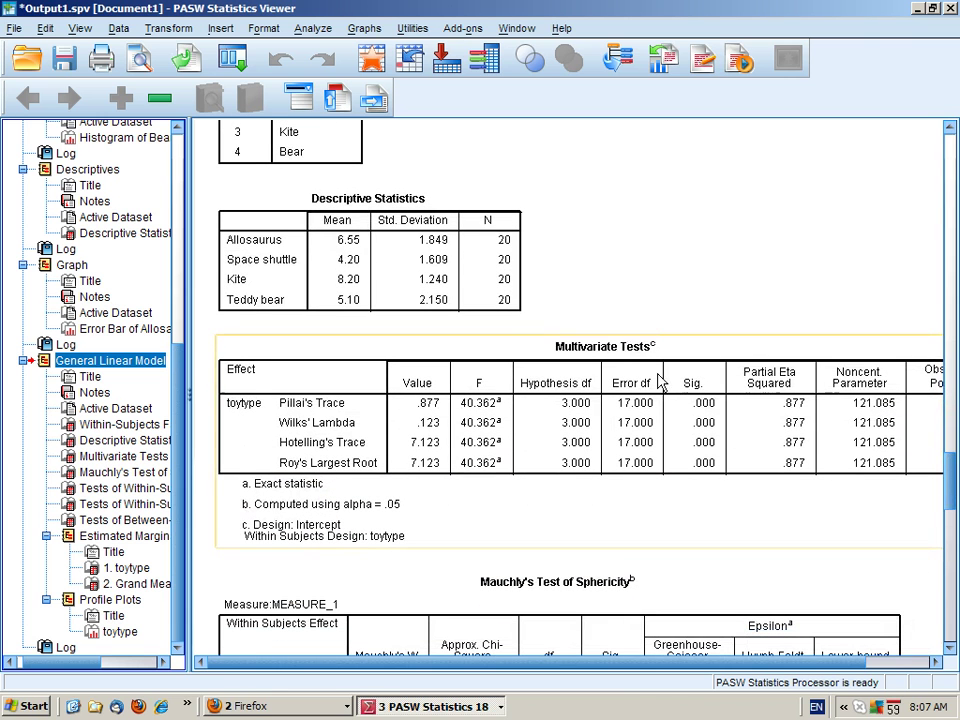
pyautogui.click(922, 471)
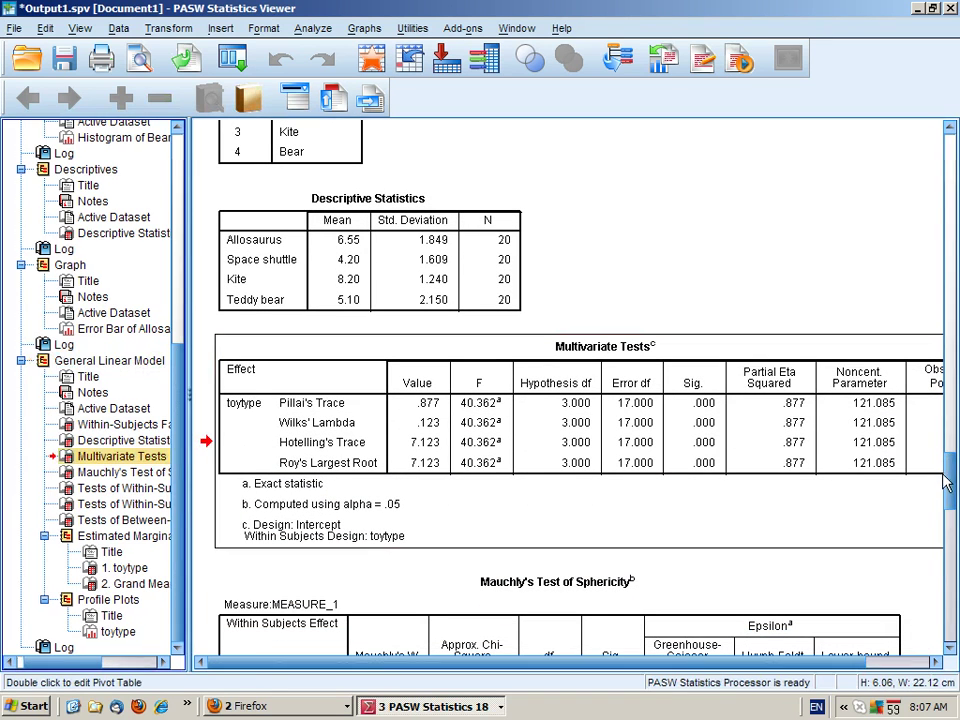
pyautogui.moveTo(952, 487); pyautogui.dragTo(952, 515)
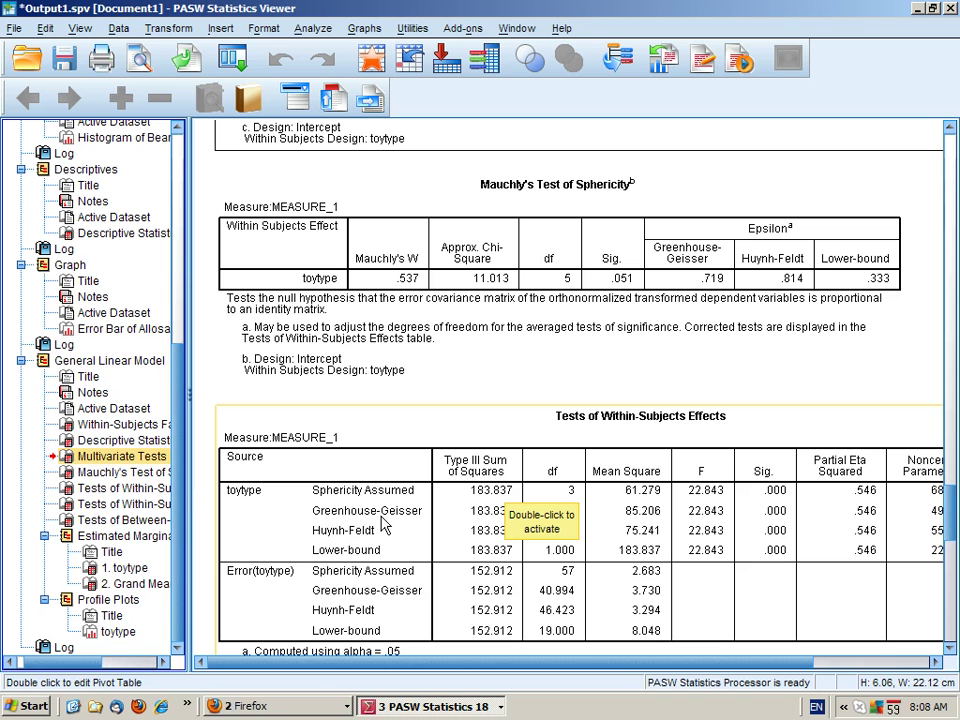
pyautogui.click(570, 370)
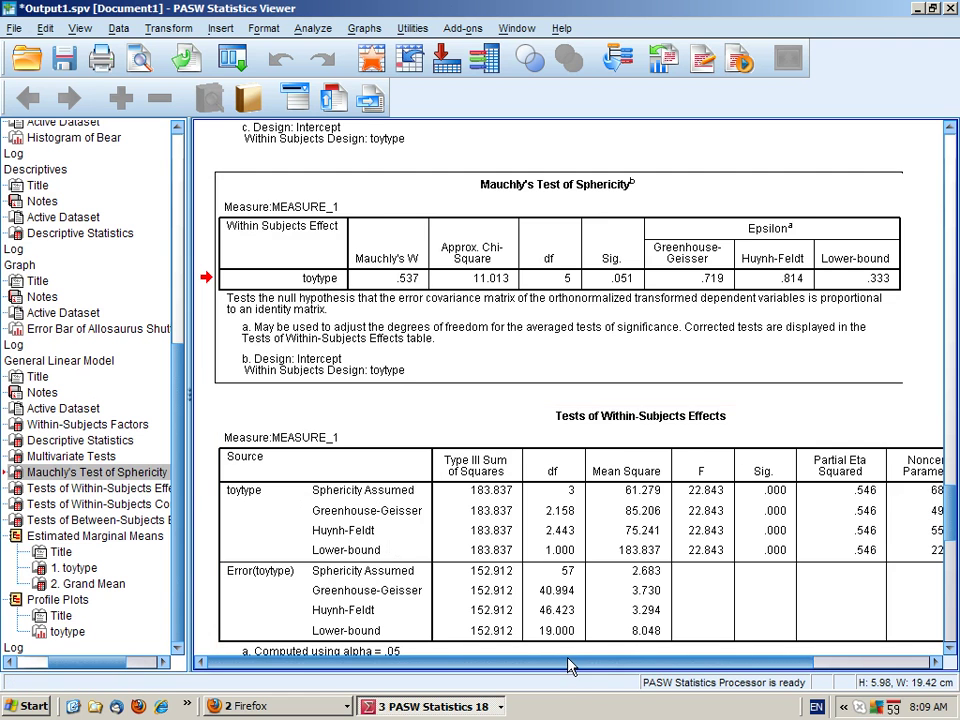
# Check the effects table's rightmost columns, then scroll down to the Within-Subjects Contrasts table (cubic F = 92.032)
pyautogui.moveTo(570, 665); pyautogui.dragTo(724, 658)
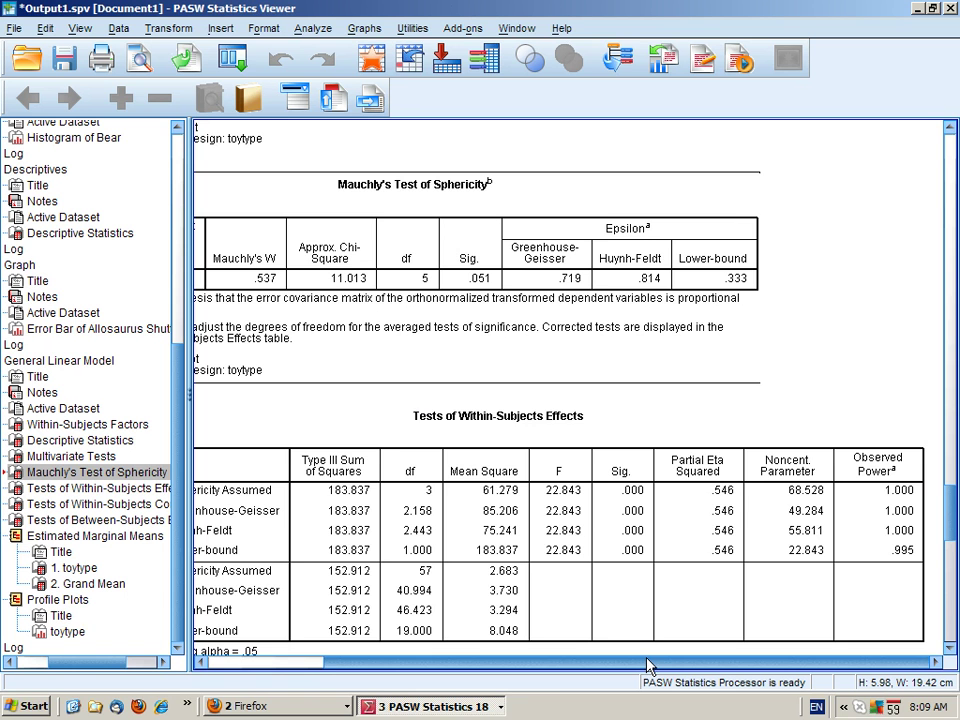
pyautogui.moveTo(648, 665); pyautogui.dragTo(531, 686)
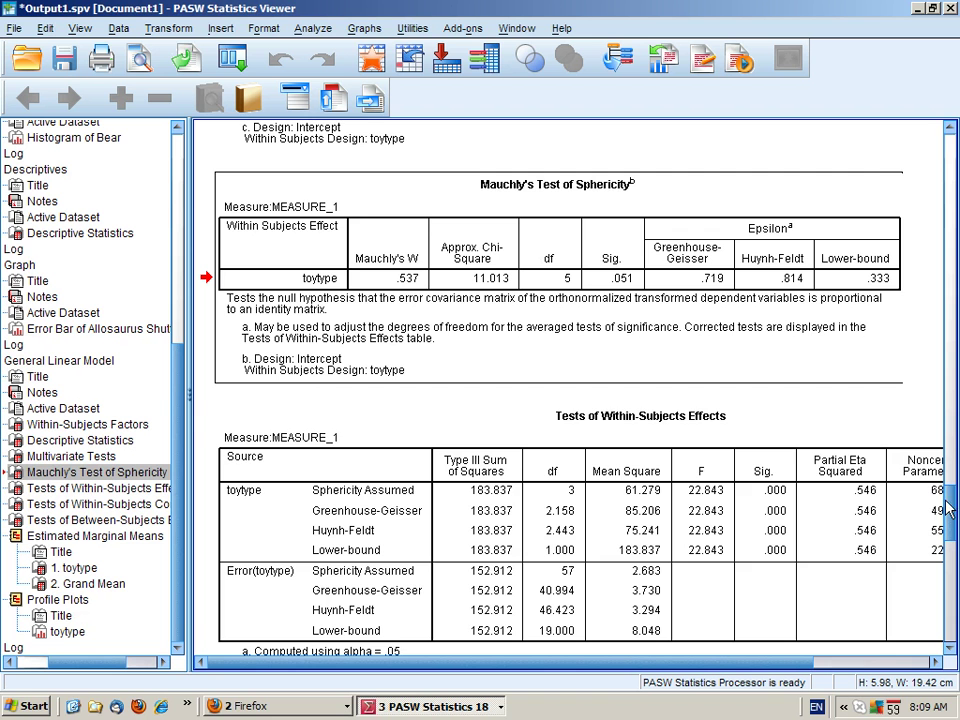
pyautogui.moveTo(955, 510); pyautogui.dragTo(952, 533)
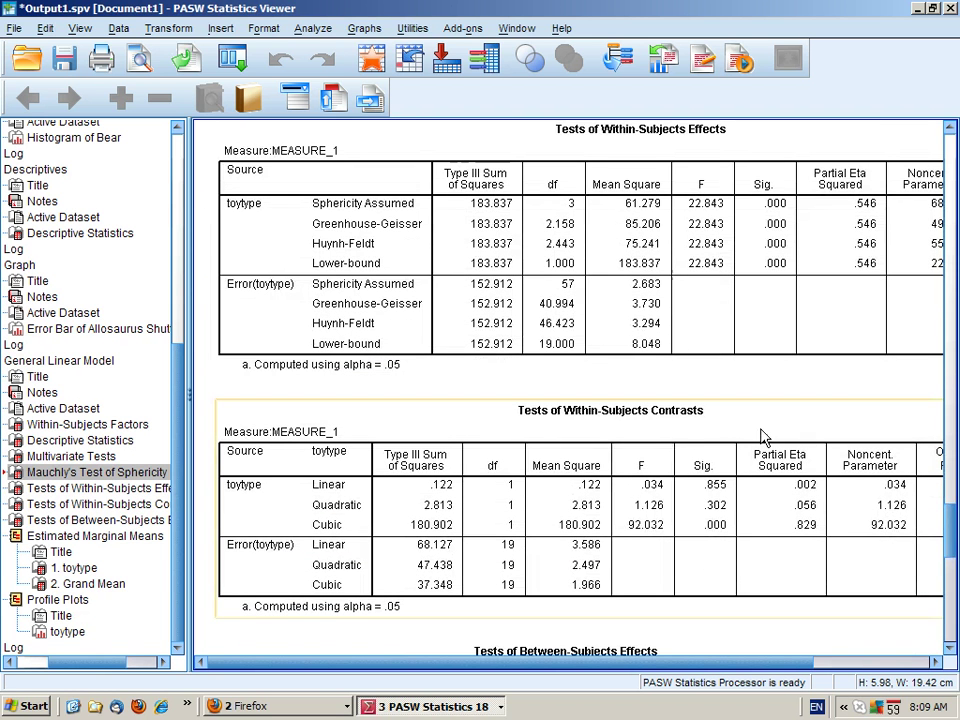
# Scroll down to the Estimated Marginal Means tables: toytype 3 highest at 8.200, grand mean 6.012
pyautogui.scroll(-5, 955, 530)
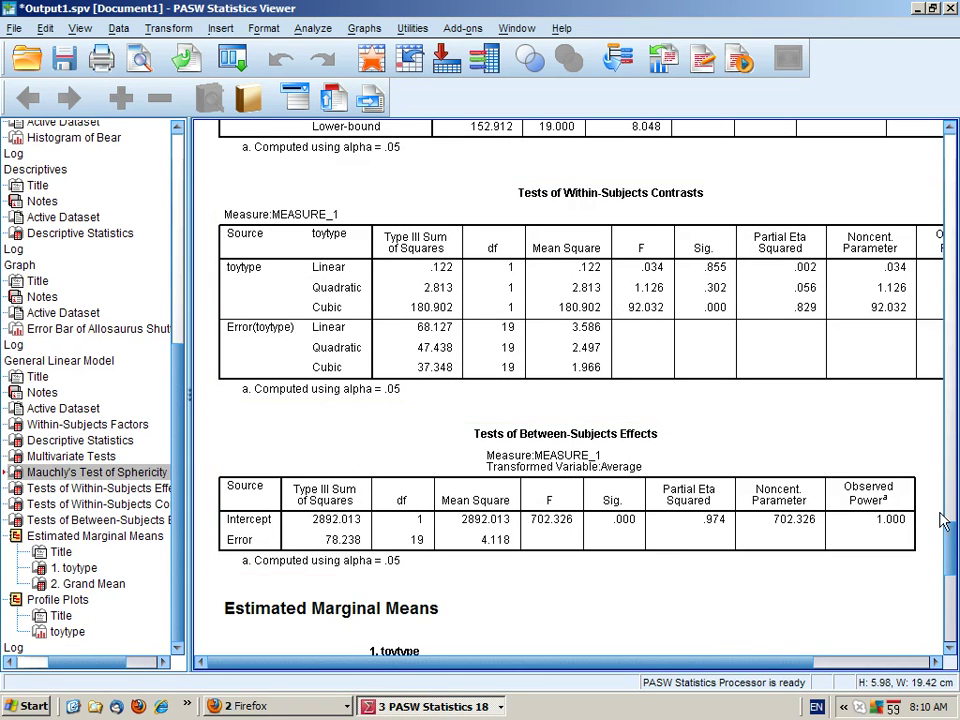
pyautogui.moveTo(947, 540)
pyautogui.mouseDown()
pyautogui.moveTo(950, 590)
pyautogui.moveTo(951, 550)
pyautogui.mouseUp()
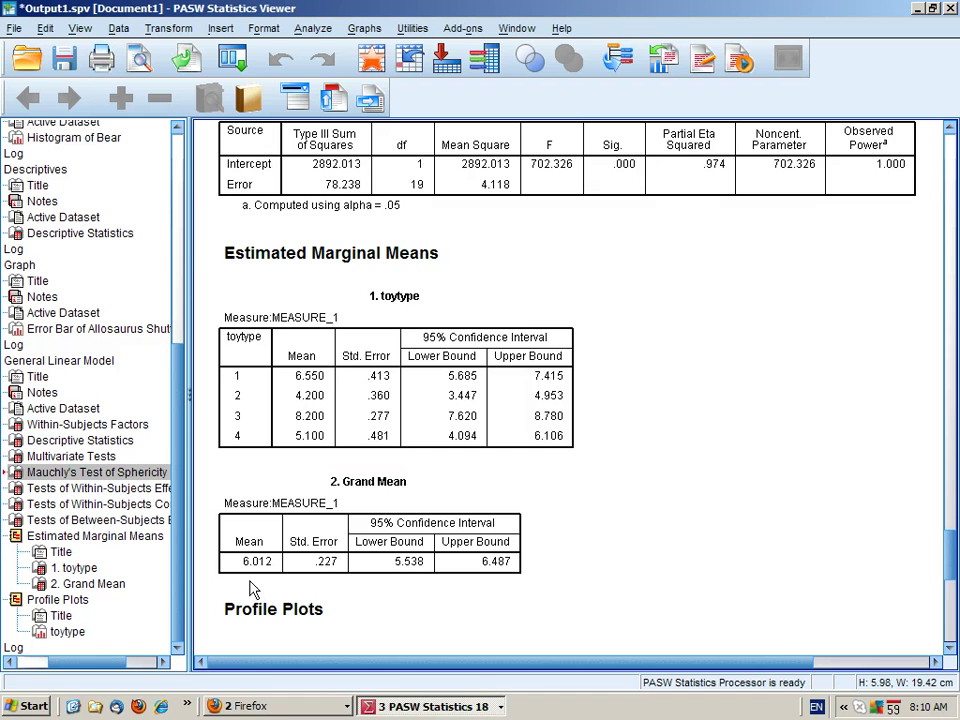
# Inspect the toytype profile plot, then return up to the Tests of Within-Subjects Effects table
pyautogui.scroll(-5, 951, 590)
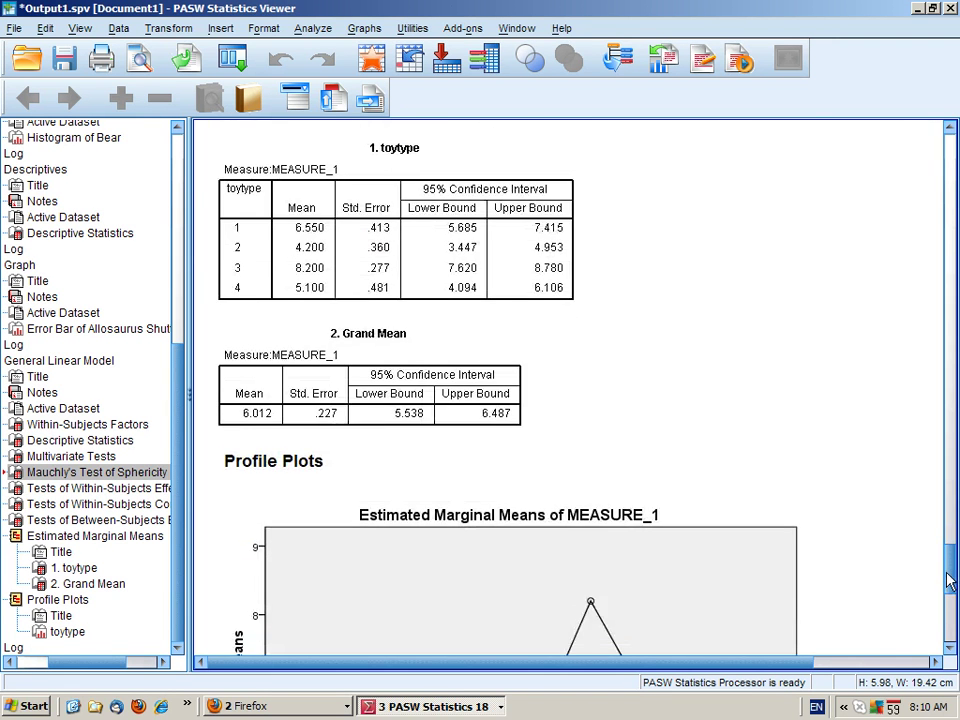
pyautogui.moveTo(951, 590); pyautogui.dragTo(951, 612)
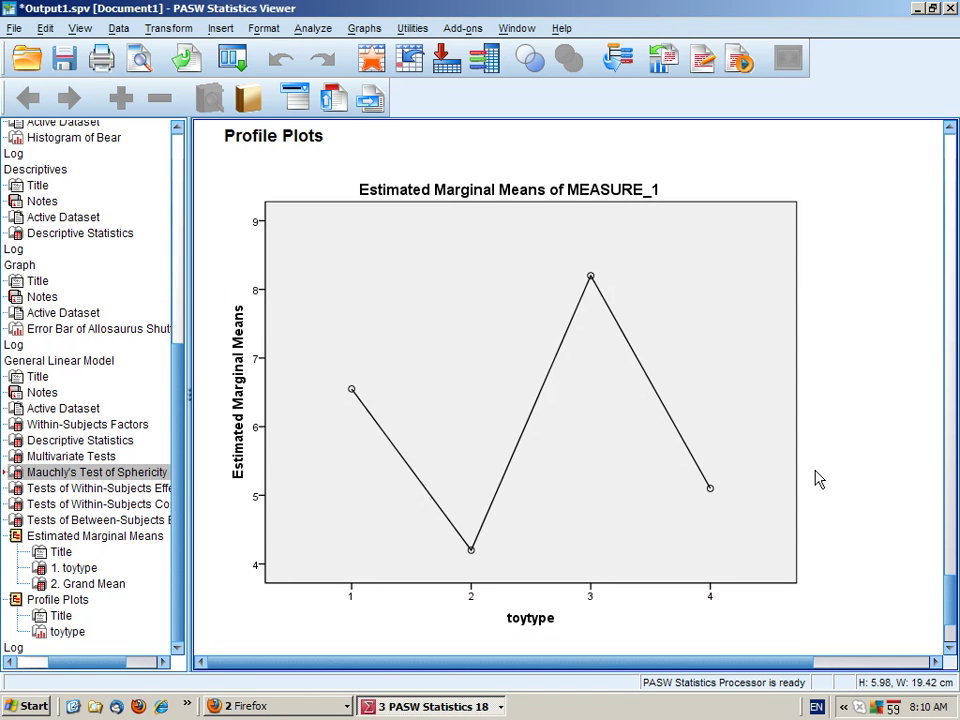
pyautogui.click(700, 421)
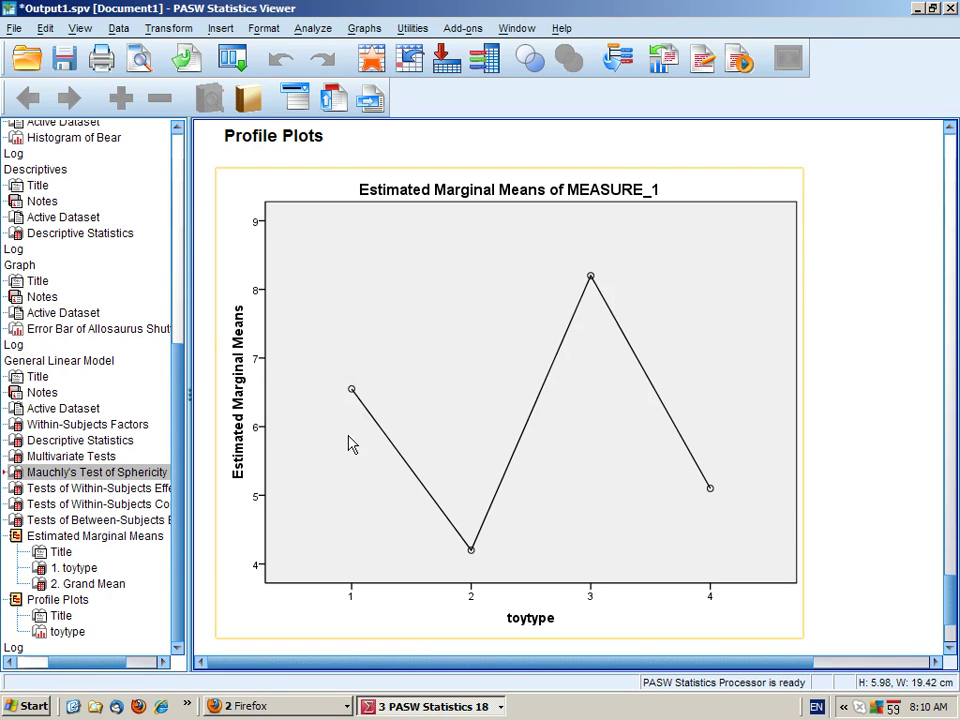
pyautogui.click(840, 562)
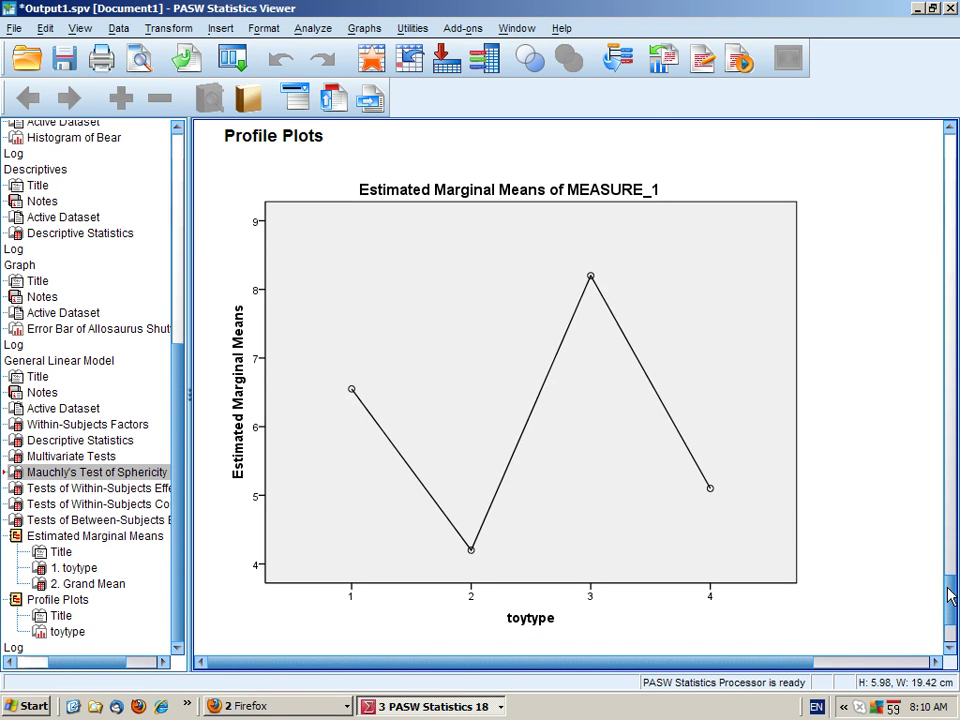
pyautogui.moveTo(949, 598); pyautogui.dragTo(897, 478)
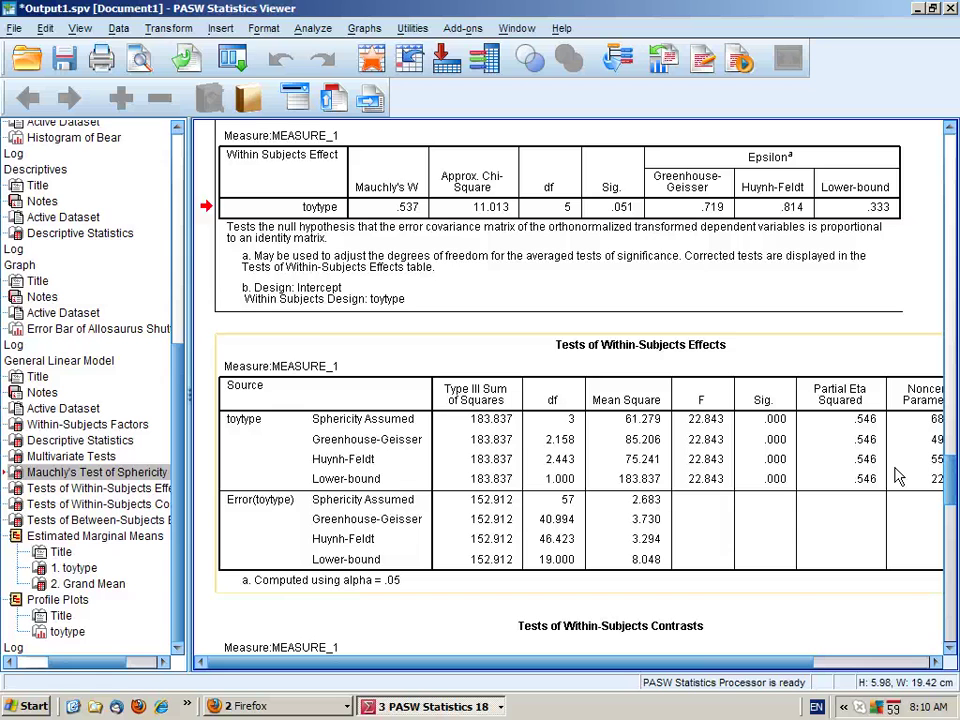
# Start a Repeated Measures analysis and accept the four-level toytype factor definition
pyautogui.click(118, 28)
pyautogui.moveTo(327, 37)
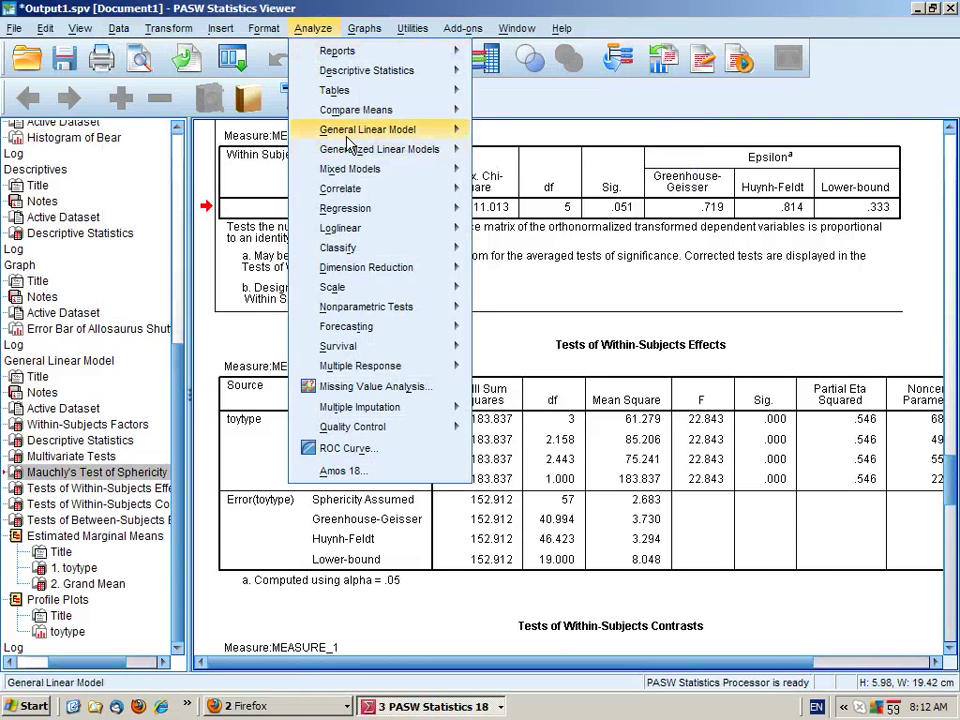
pyautogui.moveTo(420, 130)
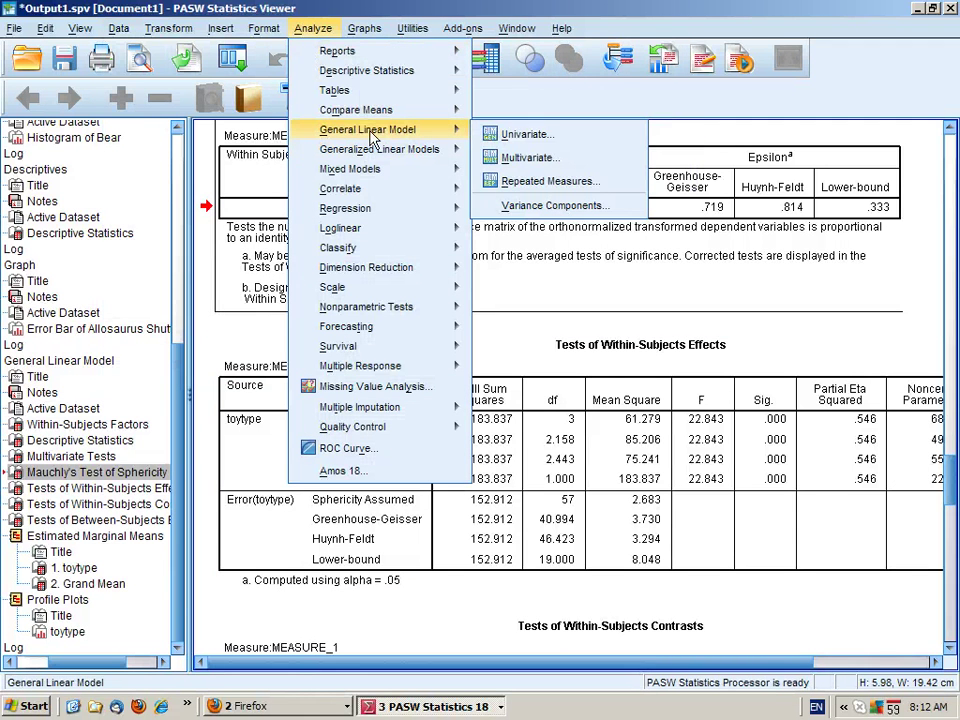
pyautogui.click(530, 181)
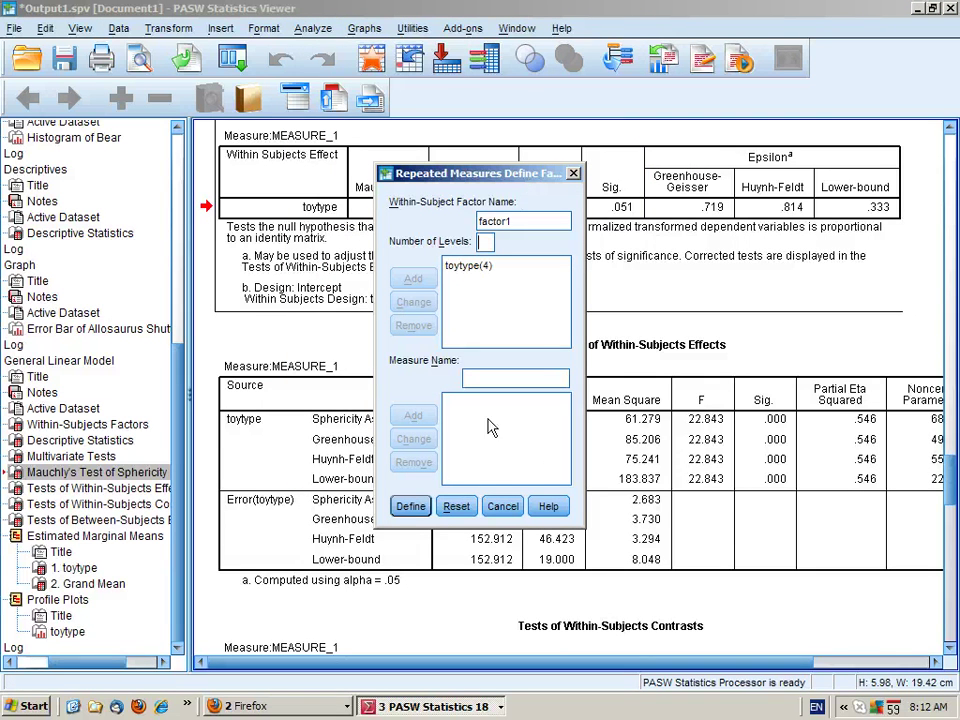
pyautogui.click(412, 507)
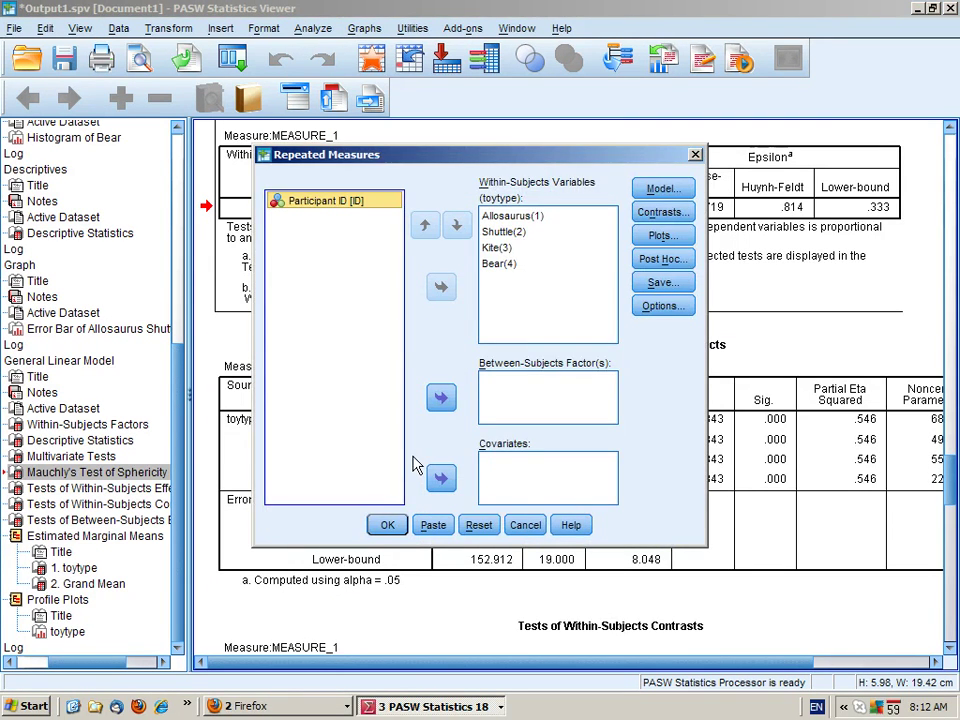
# In Options, display toytype means and compare main effects with Bonferroni adjustment
pyautogui.click(648, 310)
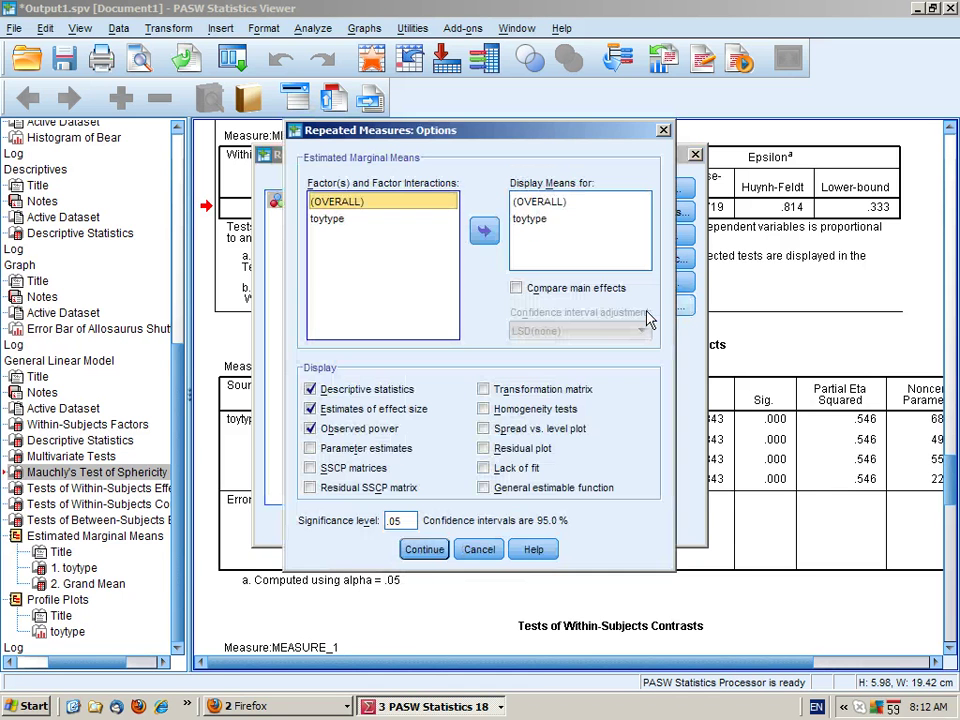
pyautogui.click(533, 219)
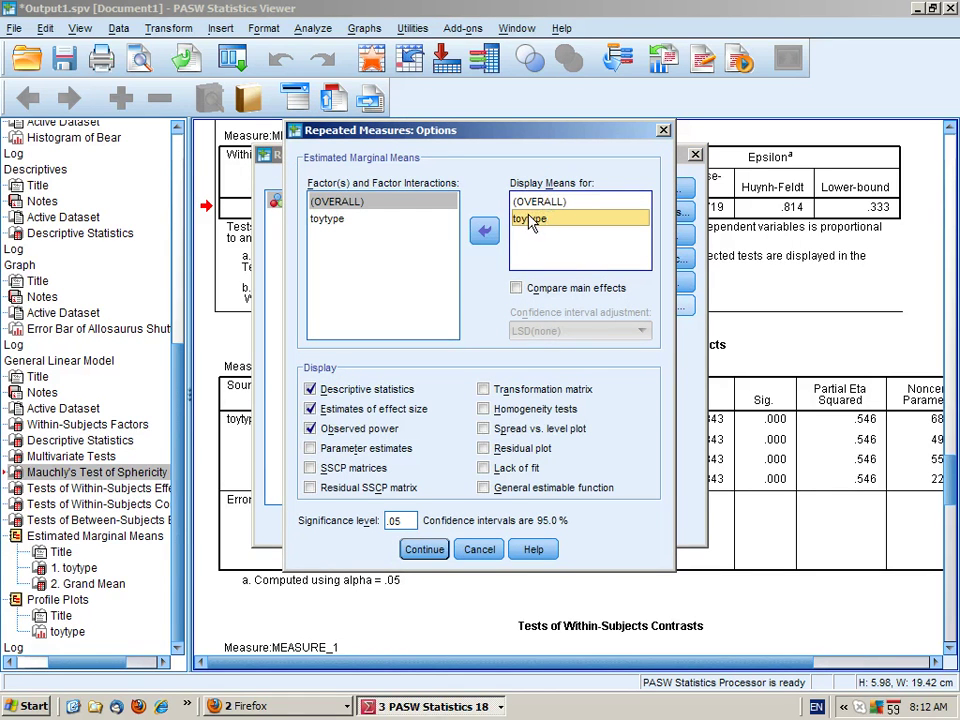
pyautogui.click(516, 288)
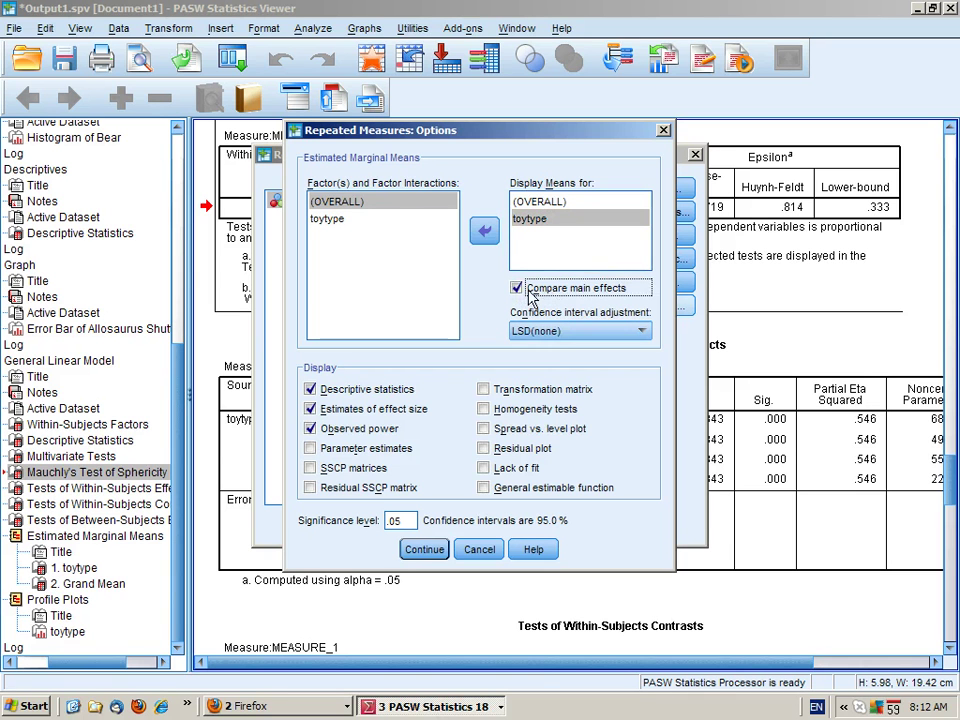
pyautogui.click(645, 333)
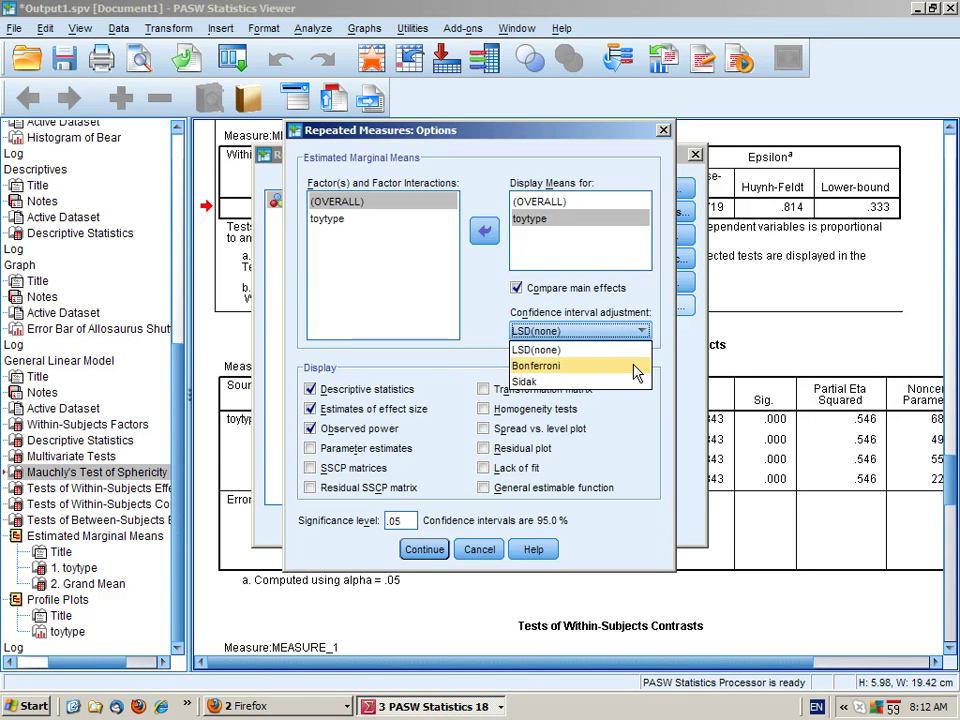
pyautogui.click(635, 367)
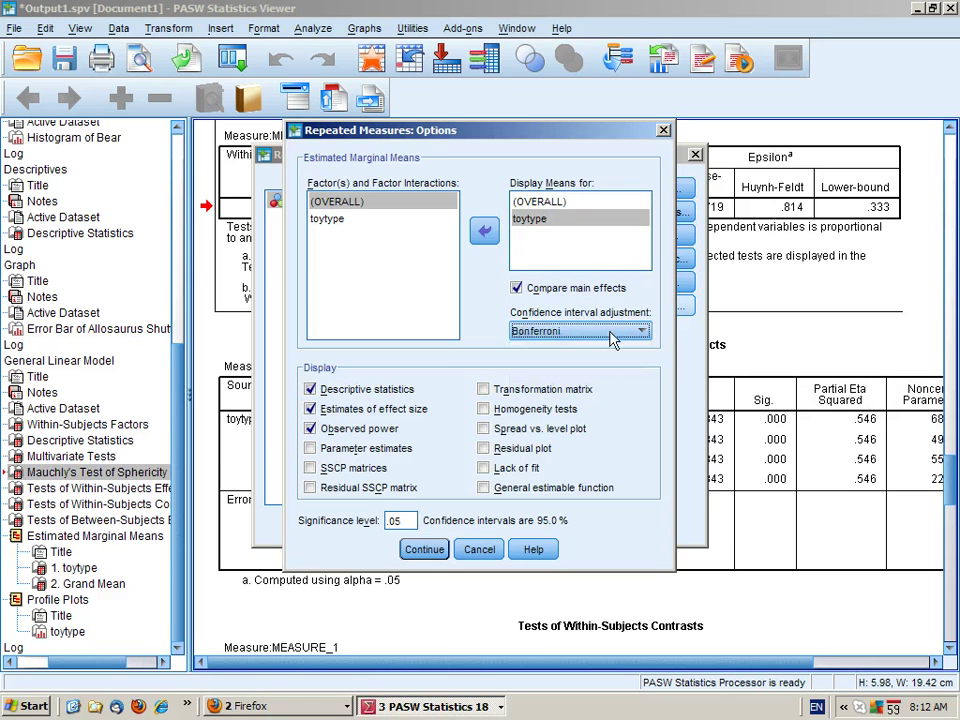
pyautogui.click(424, 549)
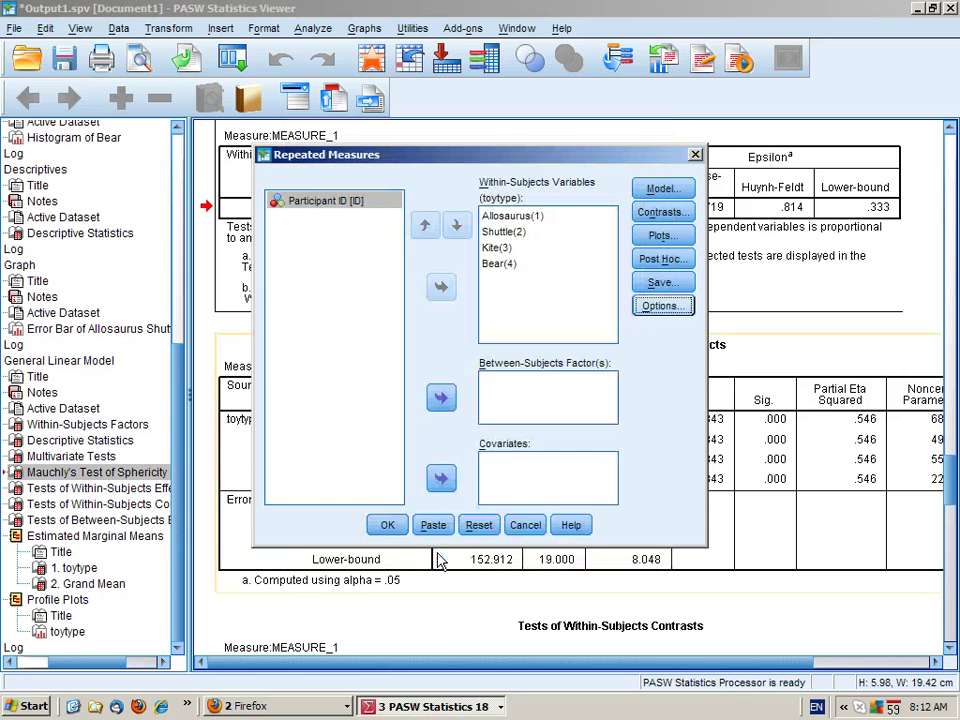
# Run the analysis and jump to the toytype estimates in the new output
pyautogui.click(384, 522)
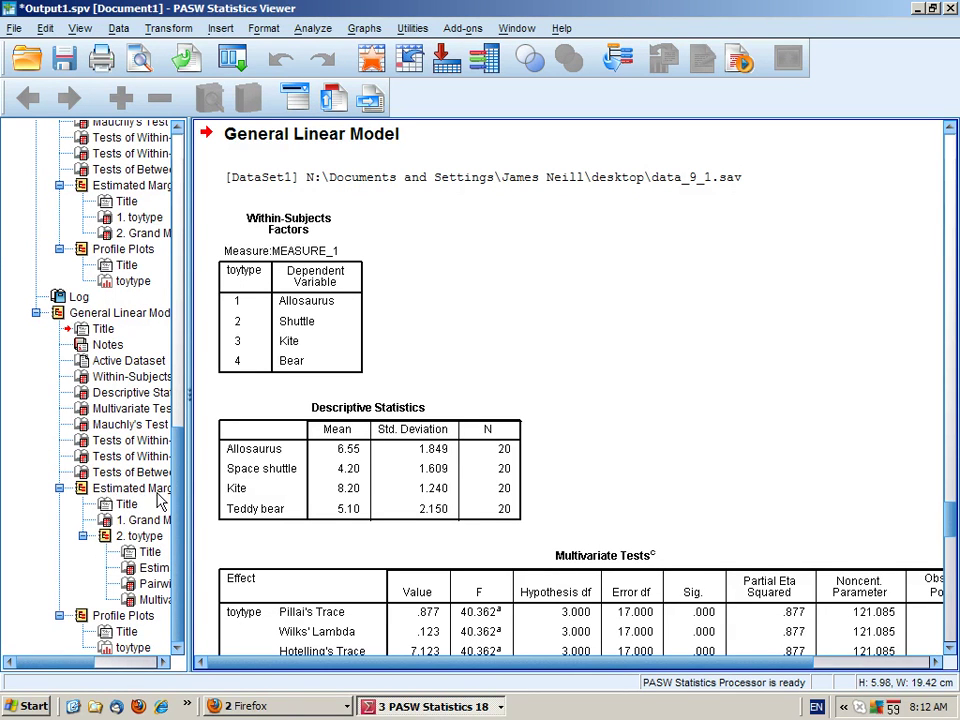
pyautogui.click(140, 537)
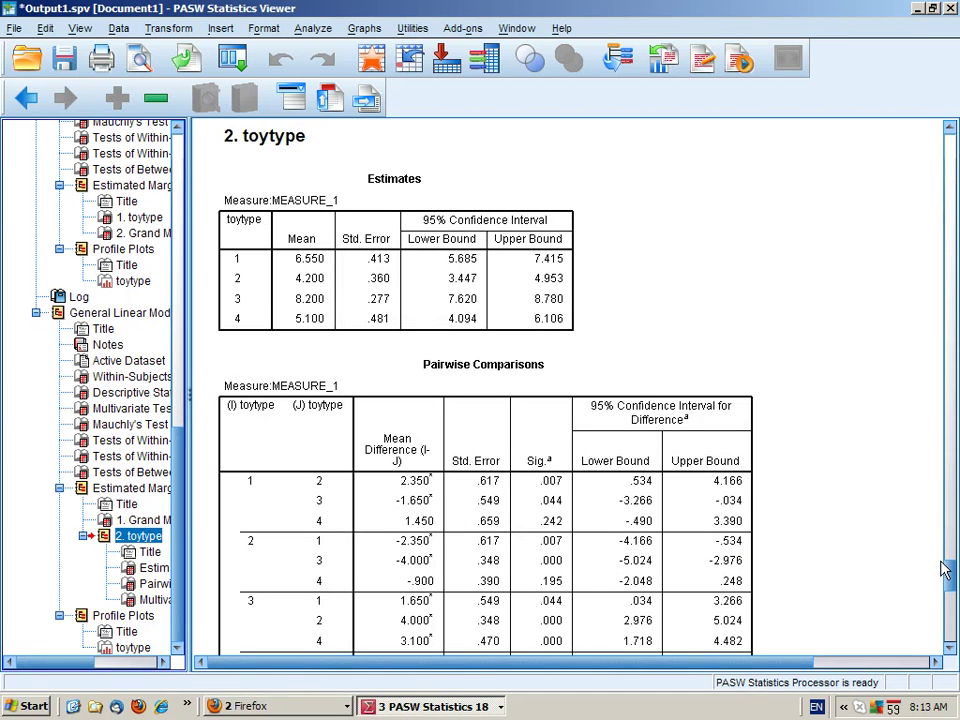
pyautogui.click(950, 649)
pyautogui.click(950, 649)
pyautogui.click(950, 649)
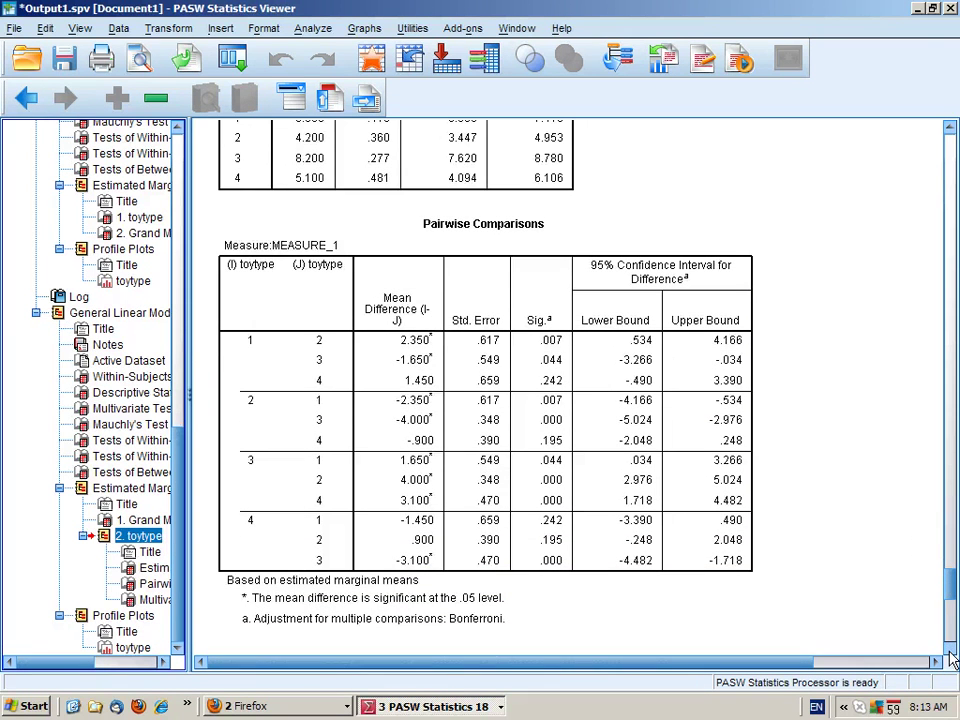
# Select the Bonferroni Pairwise Comparisons table; only 1 vs 4 and 2 vs 4 are non-significant
pyautogui.hotkey('alt', 'd')
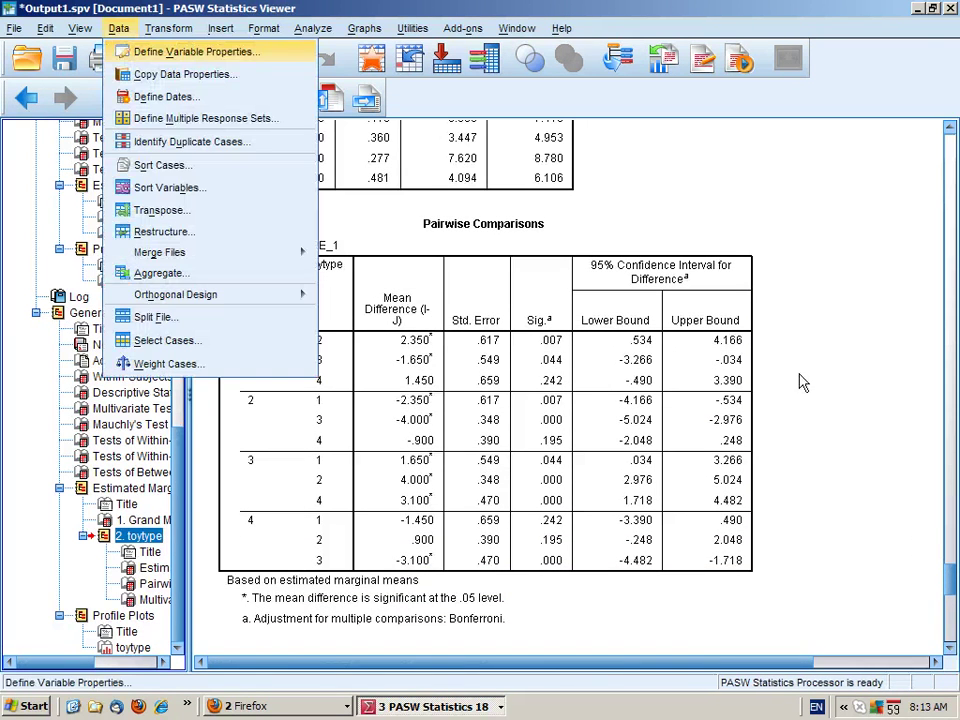
pyautogui.press('Escape')
pyautogui.click(621, 401)
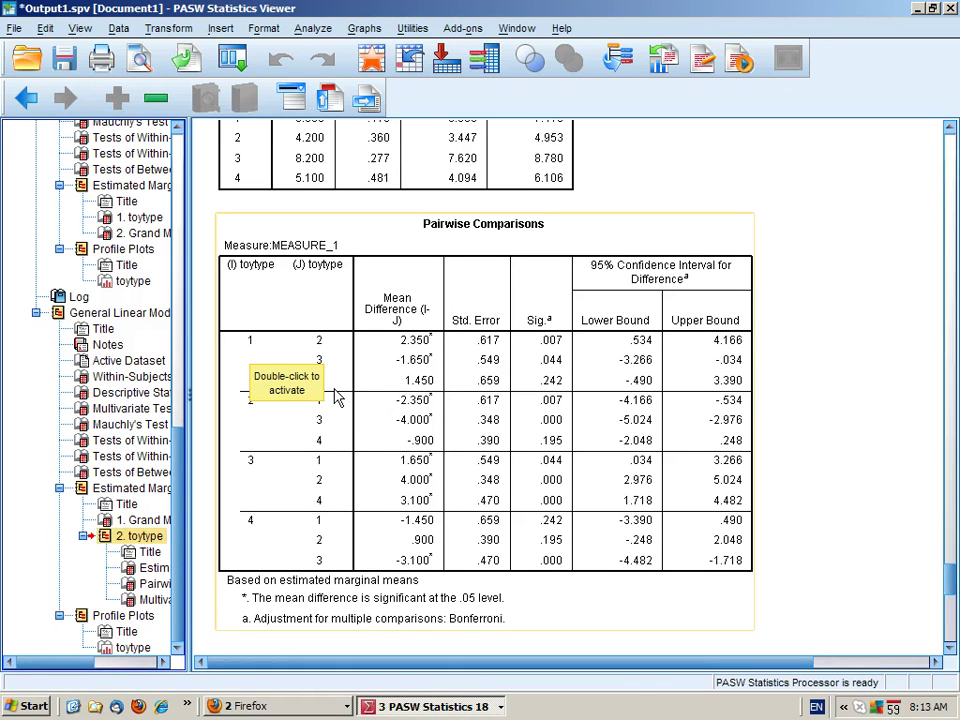
pyautogui.click(252, 452)
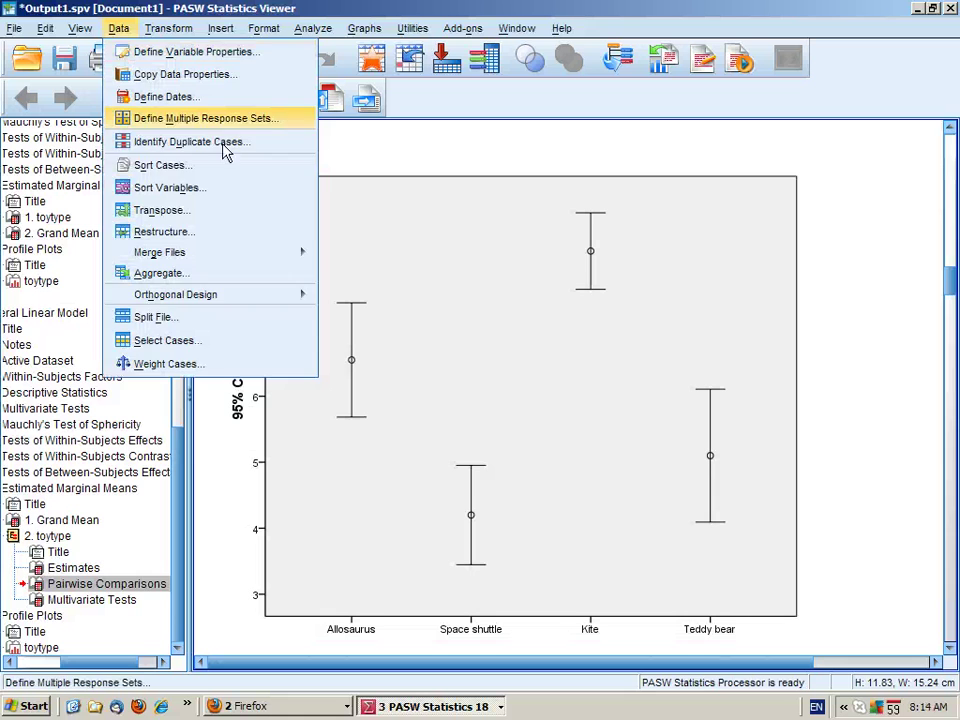
# Close the Data menu and select the 95% CI error bar chart of the four toy types
pyautogui.click(658, 168)
pyautogui.click(611, 204)
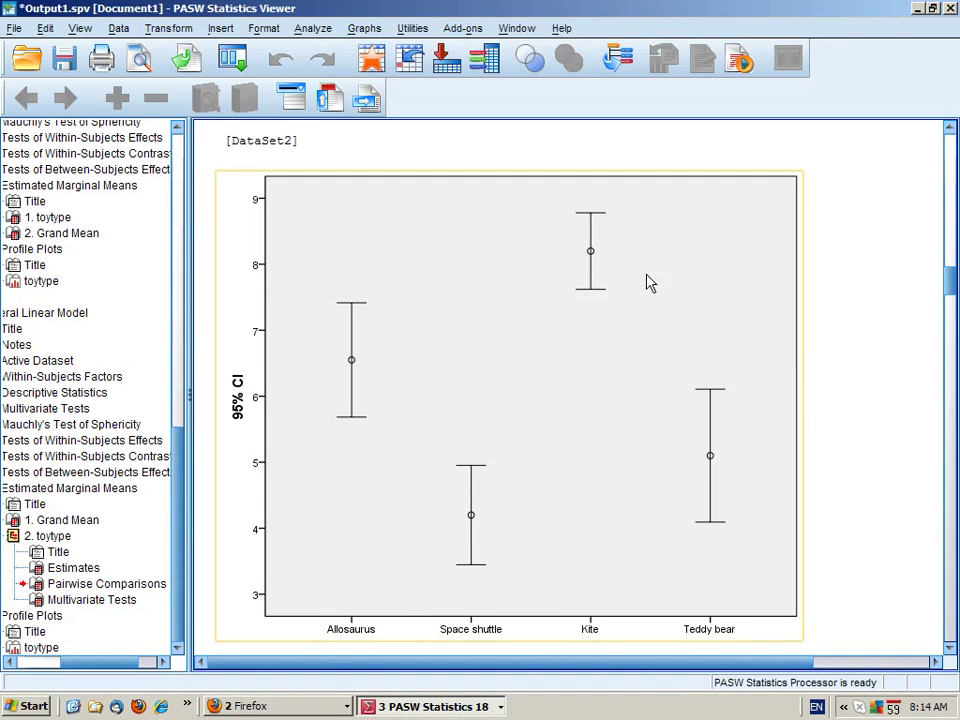